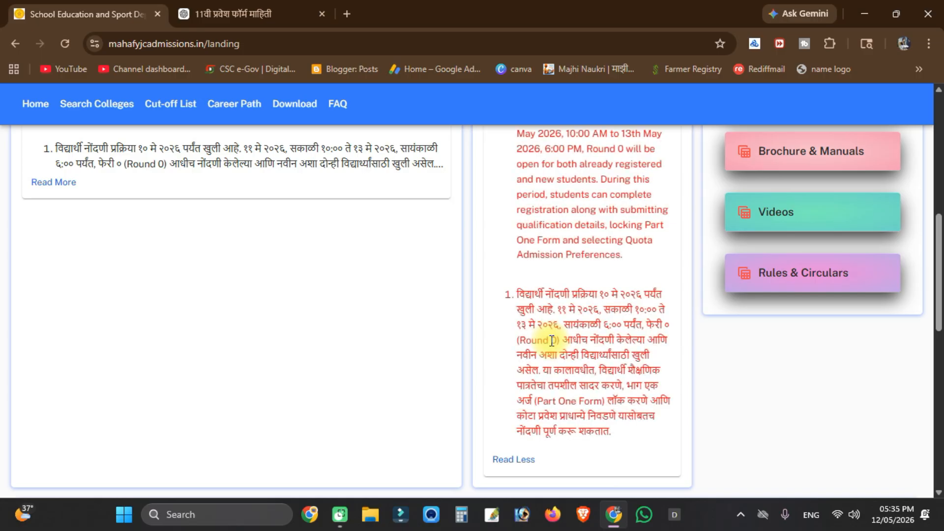
Open the Admission Schedule document and read through its announcement and the Round 0 timetable.
{"action": "scroll", "coordinate": [537, 366], "scroll_direction": "up", "scroll_amount": 4}
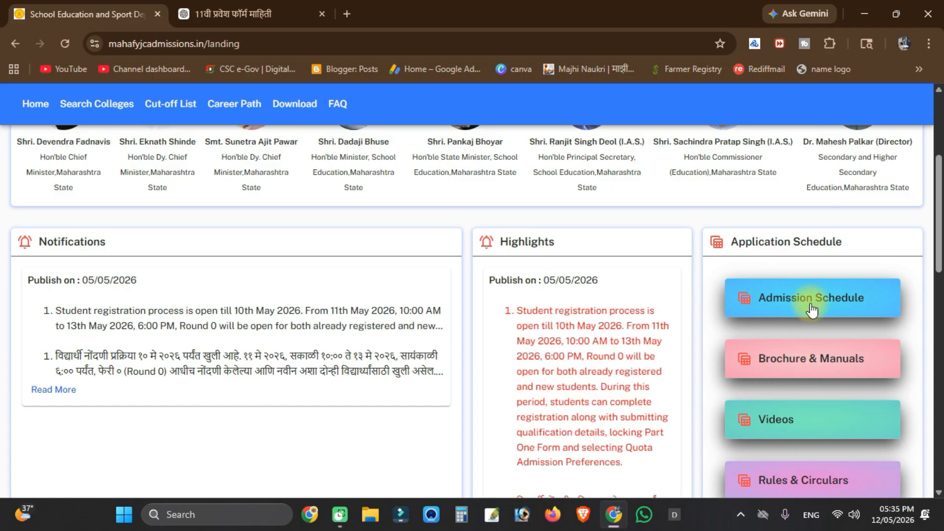
{"action": "left_click", "coordinate": [794, 311]}
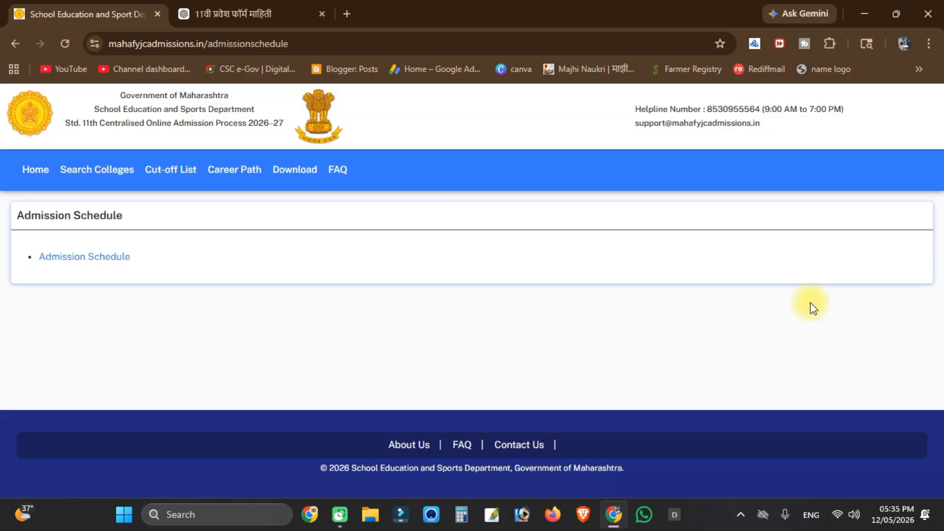
{"action": "left_click", "coordinate": [102, 258]}
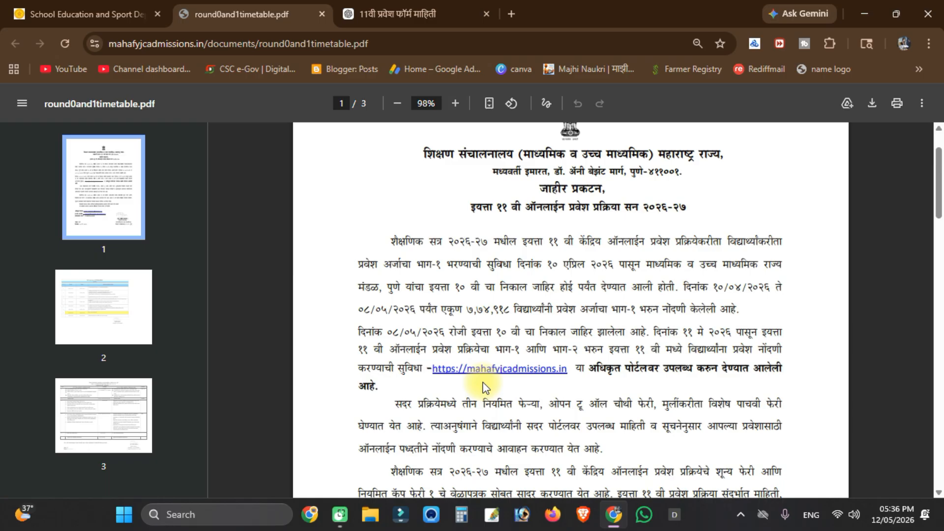
{"action": "scroll", "coordinate": [482, 382], "scroll_direction": "down", "scroll_amount": 3}
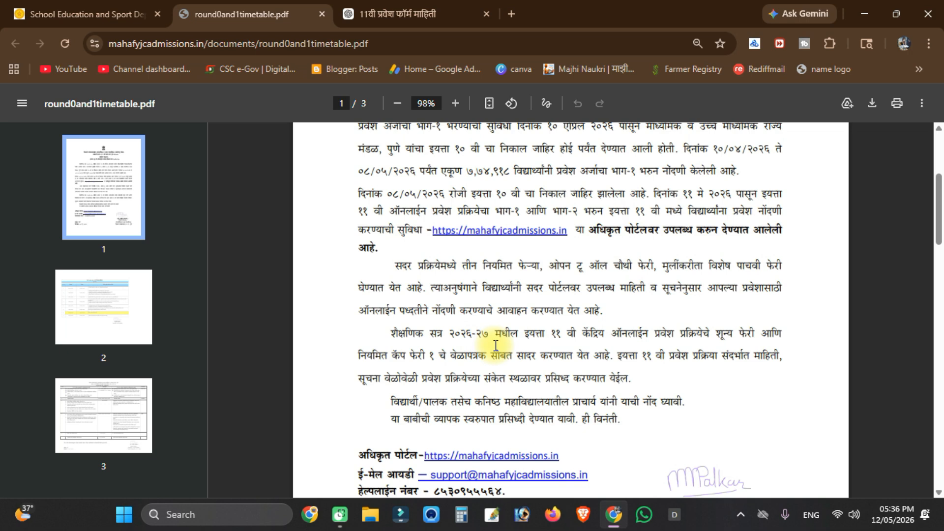
{"action": "scroll", "coordinate": [511, 354], "scroll_direction": "down", "scroll_amount": 2}
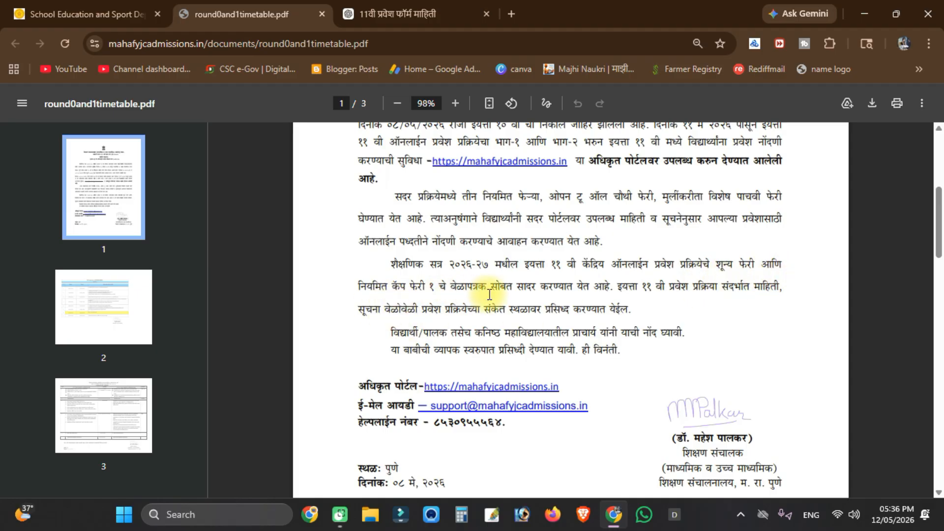
{"action": "scroll", "coordinate": [504, 297], "scroll_direction": "down", "scroll_amount": 1}
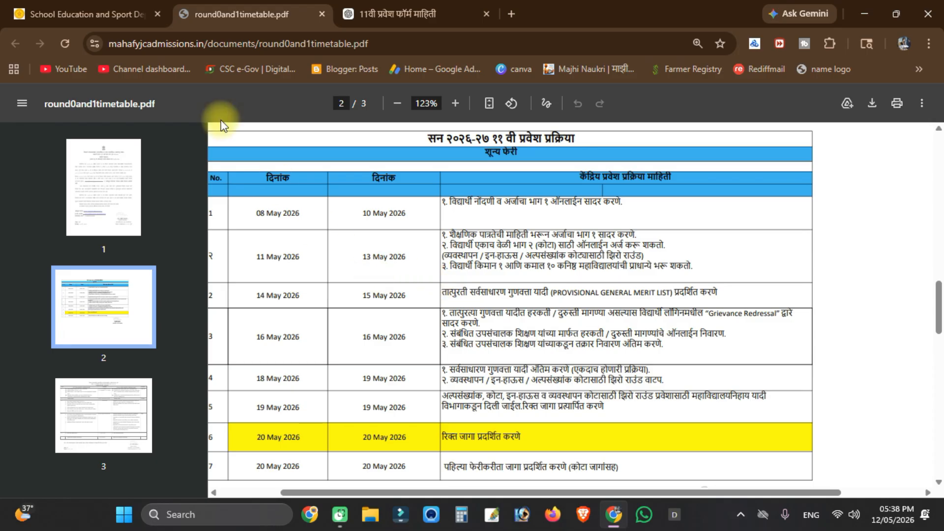
Return to the admission portal's home page and log in to the applicant account.
{"action": "left_click", "coordinate": [123, 13]}
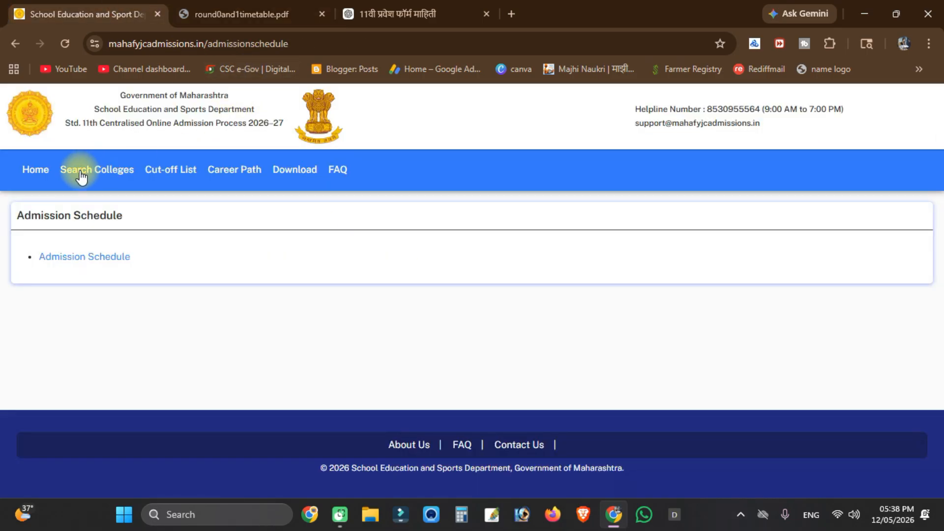
{"action": "left_click", "coordinate": [39, 170]}
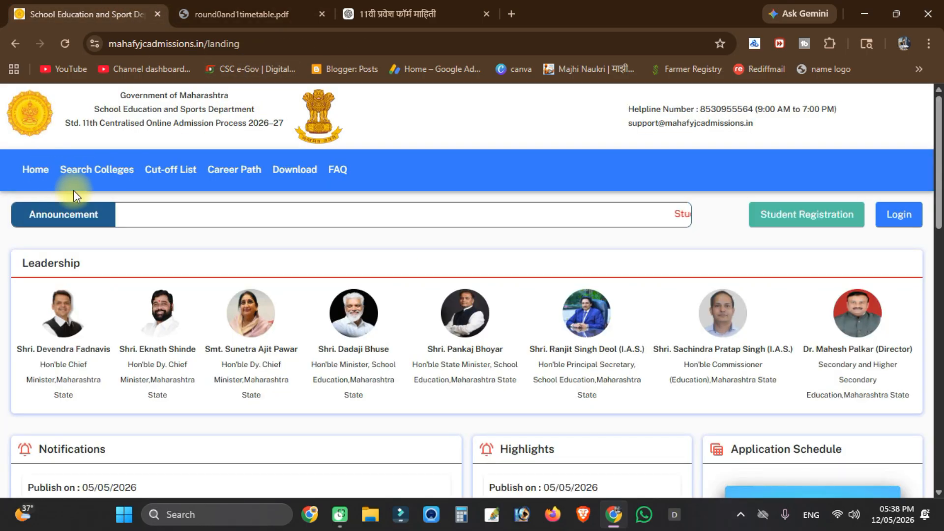
{"action": "left_click", "coordinate": [903, 220]}
{"action": "left_click", "coordinate": [536, 336]}
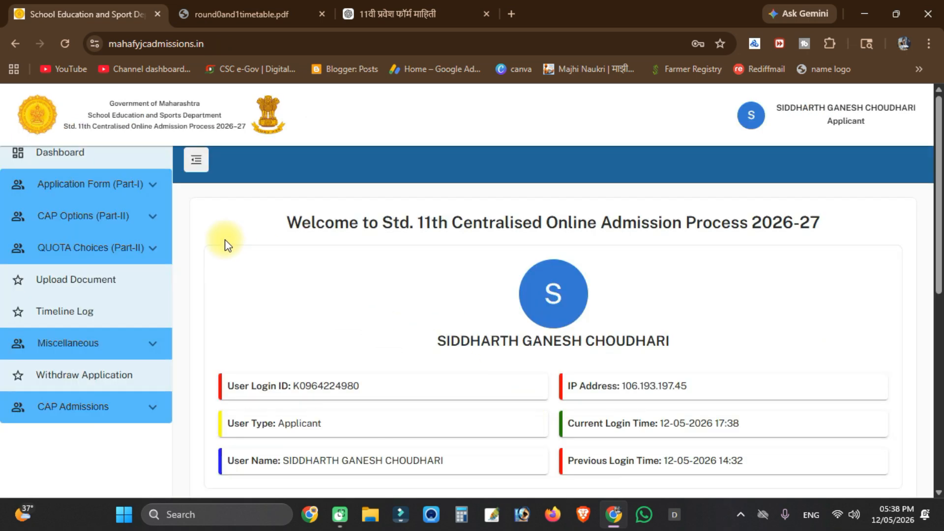
Open Upload Required Documents in Application Form (Part-I) and review the full list of certificates.
{"action": "left_click", "coordinate": [139, 194]}
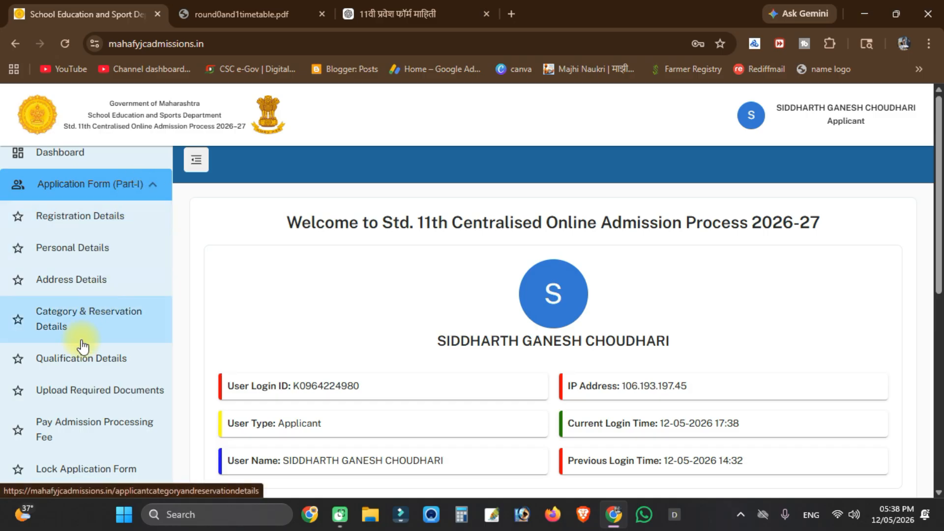
{"action": "left_click", "coordinate": [80, 394]}
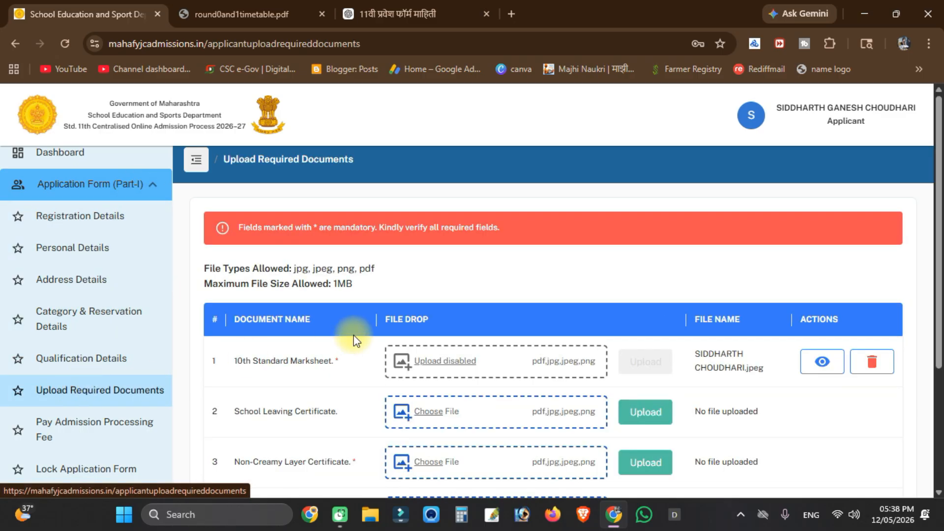
{"action": "scroll", "coordinate": [352, 337], "scroll_direction": "down", "scroll_amount": 3}
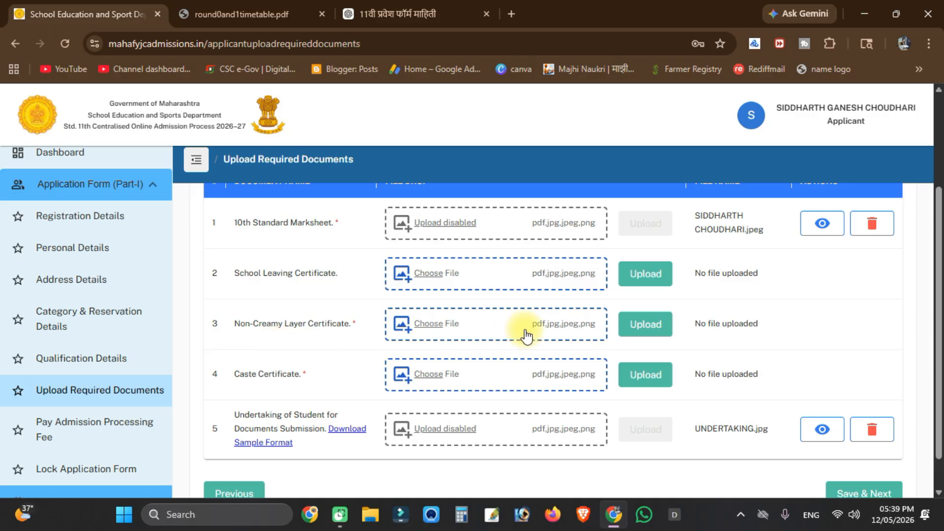
{"action": "scroll", "coordinate": [582, 331], "scroll_direction": "down", "scroll_amount": 1}
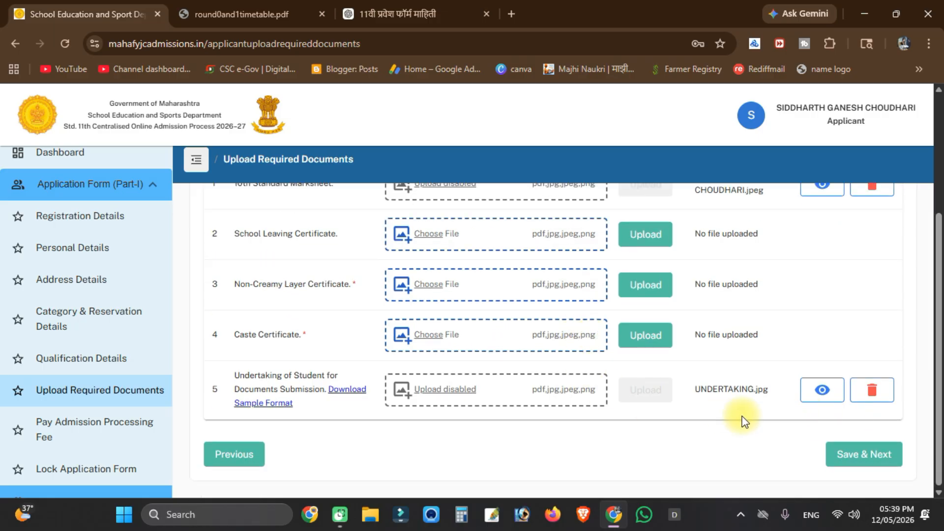
Check the admission processing fee page, review the Lock Application Form summary and accept the declaration at its end.
{"action": "left_click", "coordinate": [233, 447]}
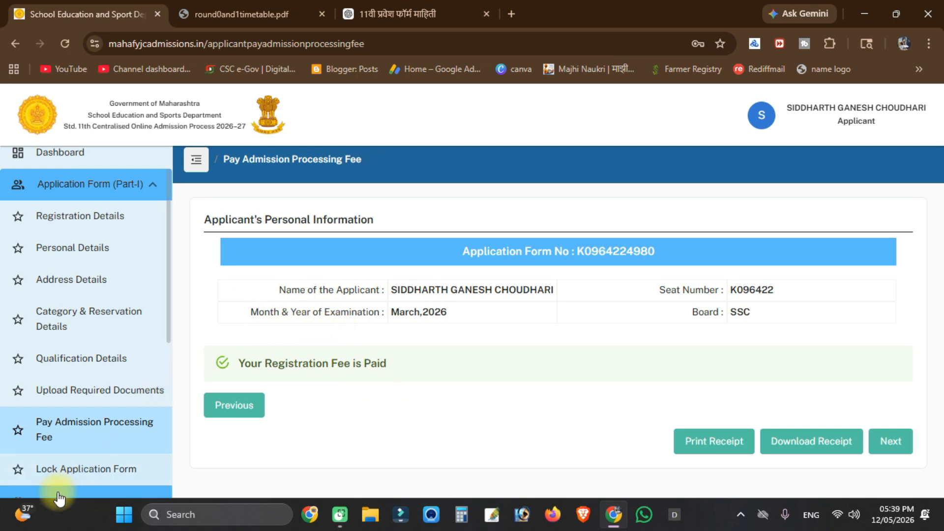
{"action": "left_click", "coordinate": [58, 471]}
{"action": "scroll", "coordinate": [509, 292], "scroll_direction": "down", "scroll_amount": 2}
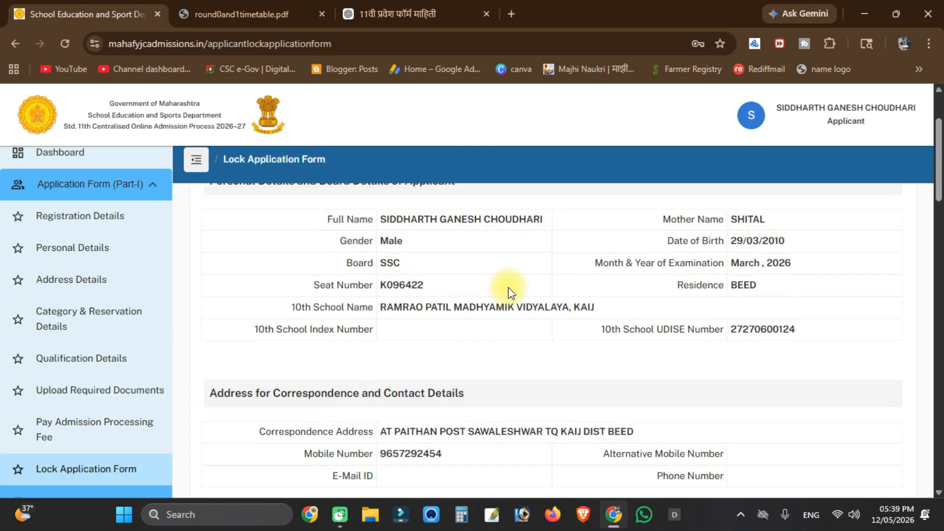
{"action": "scroll", "coordinate": [509, 291], "scroll_direction": "down", "scroll_amount": 15}
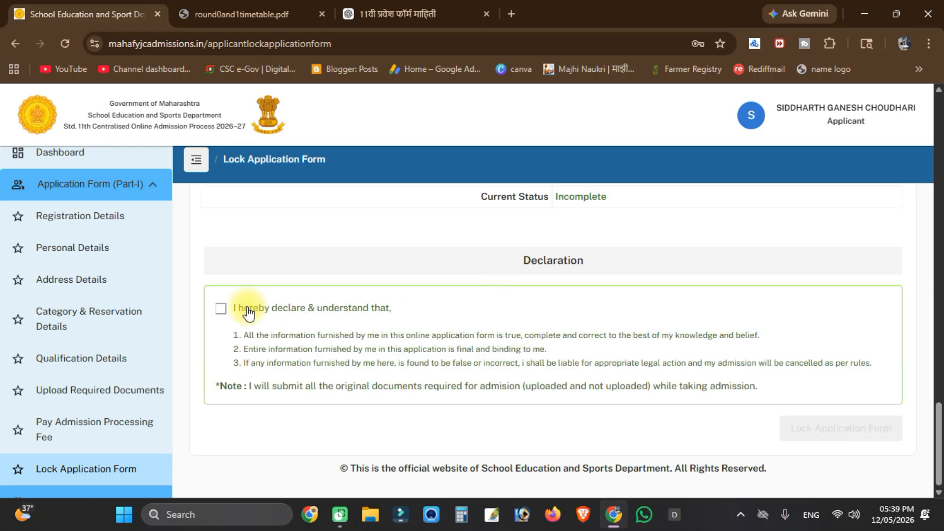
{"action": "left_click", "coordinate": [220, 310]}
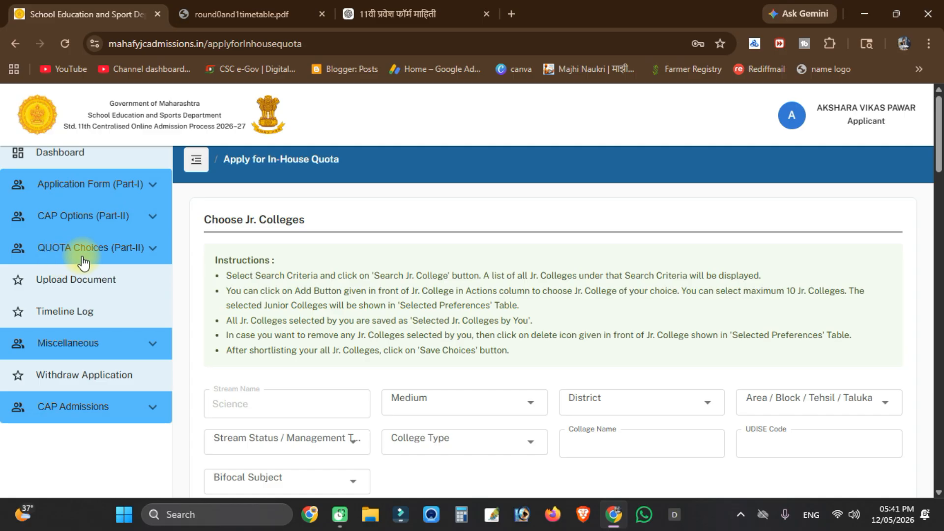
Open the In-House Quota application under QUOTA Choices (Part-II) and review the search criteria and selected college preferences.
{"action": "left_click", "coordinate": [109, 253]}
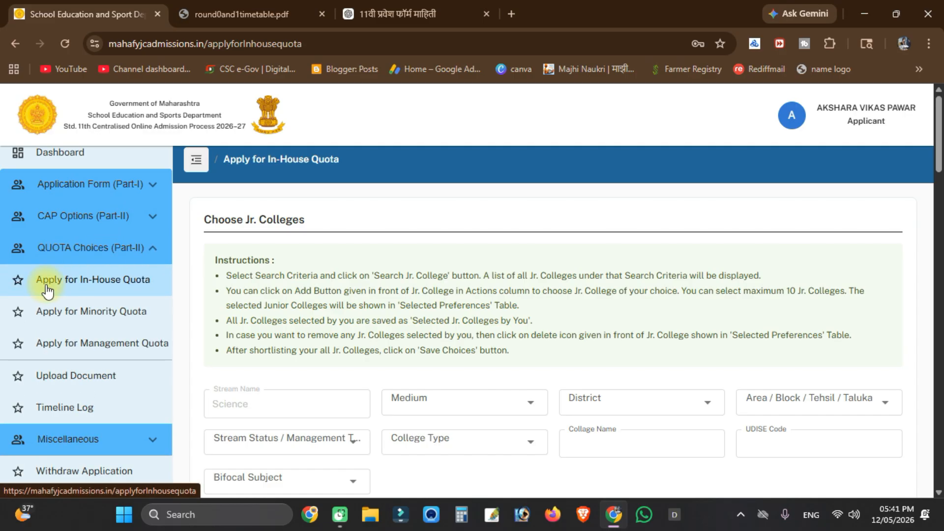
{"action": "left_click", "coordinate": [100, 289]}
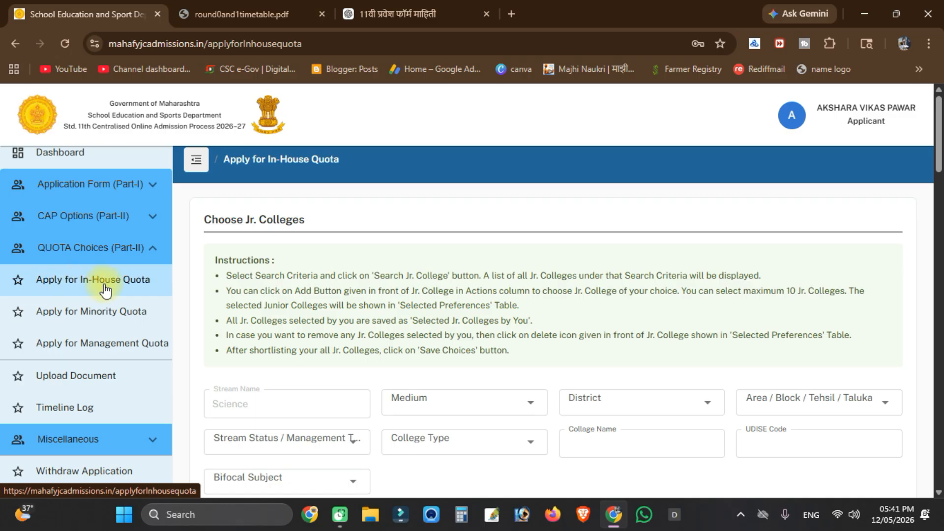
{"action": "scroll", "coordinate": [362, 297], "scroll_direction": "down", "scroll_amount": 4}
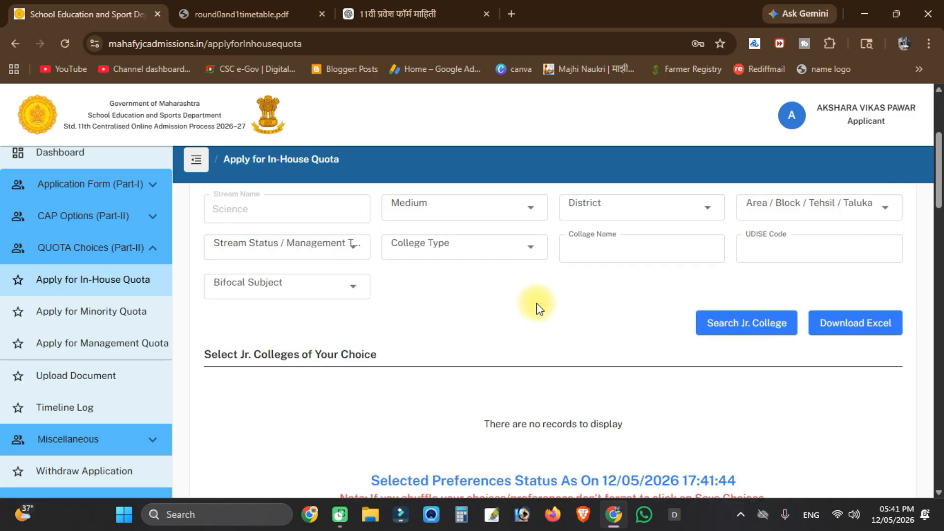
{"action": "scroll", "coordinate": [536, 303], "scroll_direction": "down", "scroll_amount": 2}
{"action": "scroll", "coordinate": [741, 297], "scroll_direction": "up", "scroll_amount": 1}
{"action": "scroll", "coordinate": [741, 297], "scroll_direction": "down", "scroll_amount": 4}
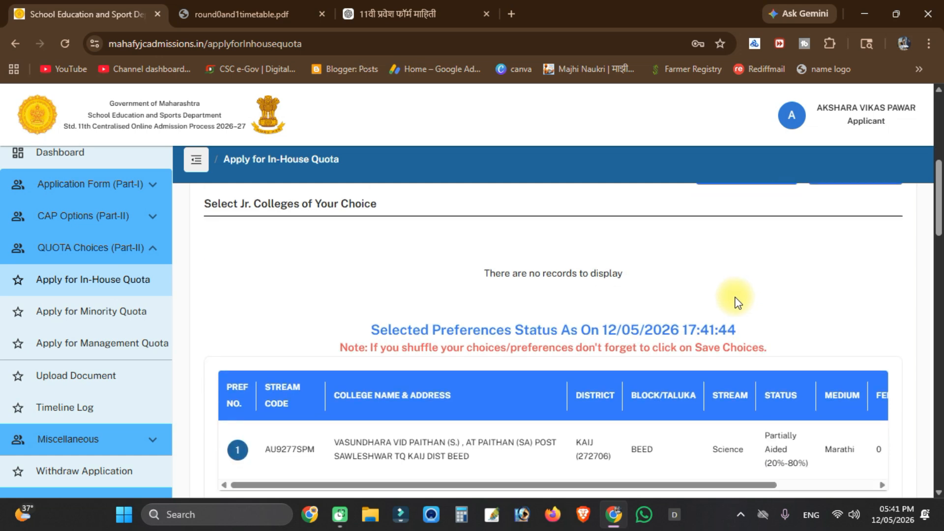
{"action": "left_click_drag", "start_coordinate": [618, 349], "coordinate": [596, 358]}
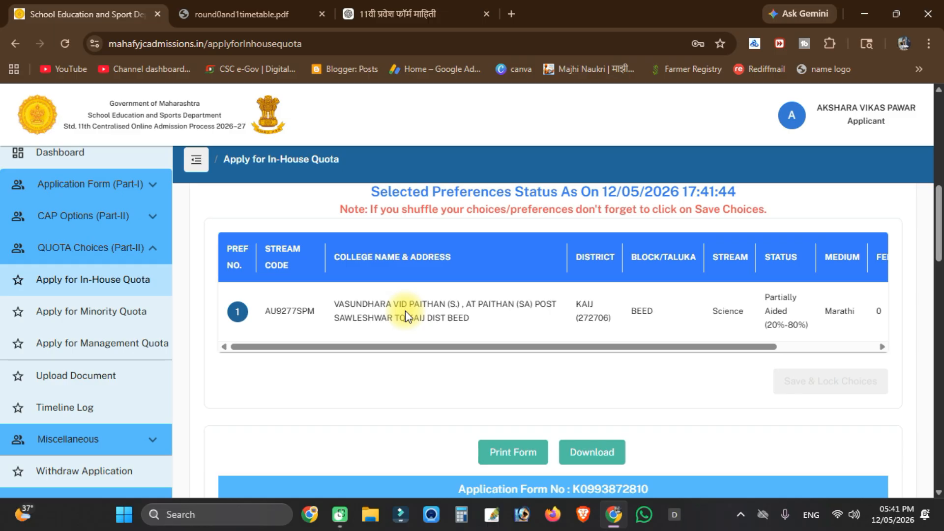
Open Choose Stream & Medium under CAP Options (Part-II) to view the selected stream and medium.
{"action": "left_click", "coordinate": [101, 216]}
{"action": "left_click", "coordinate": [85, 250]}
{"action": "left_click", "coordinate": [105, 221]}
{"action": "left_click", "coordinate": [110, 217]}
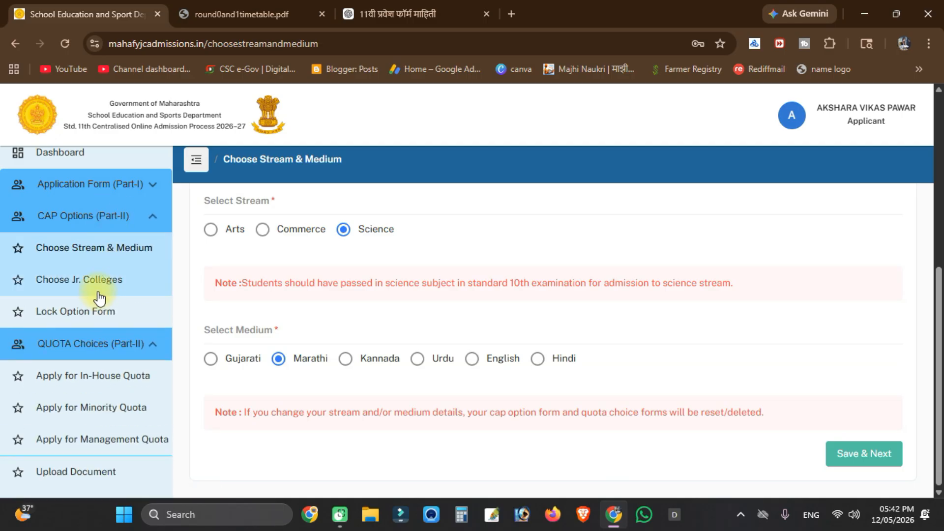
Open Choose Jr. Colleges and examine the college list across all its columns, including intake and details.
{"action": "left_click", "coordinate": [95, 277]}
{"action": "scroll", "coordinate": [489, 301], "scroll_direction": "down", "scroll_amount": 10}
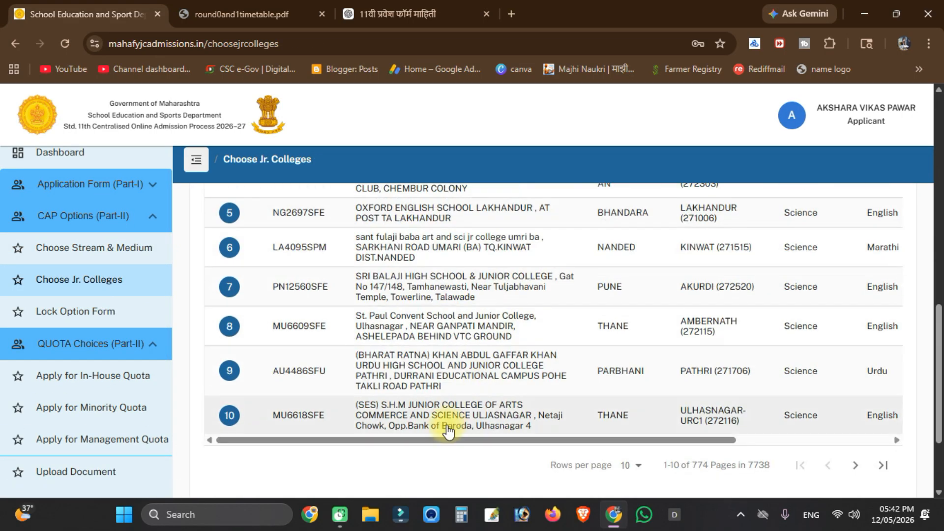
{"action": "left_click_drag", "start_coordinate": [470, 439], "coordinate": [898, 417]}
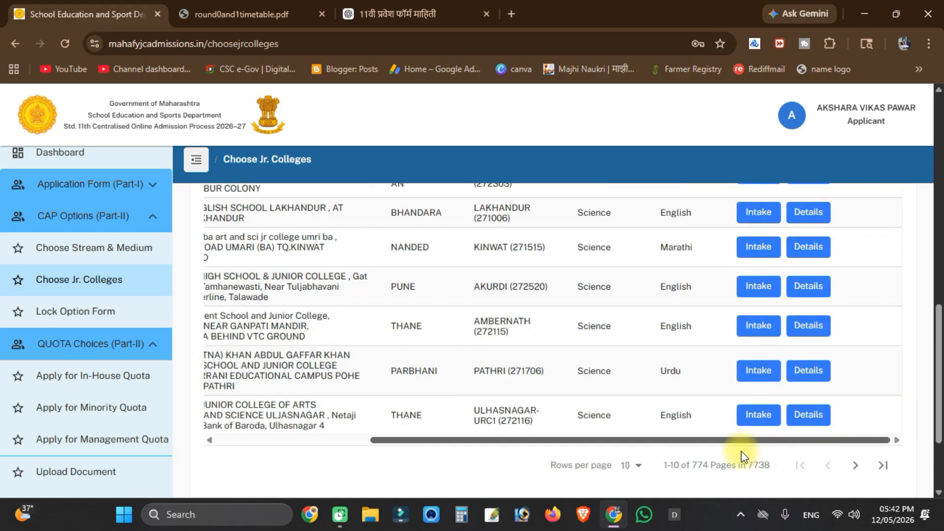
{"action": "left_click_drag", "start_coordinate": [741, 441], "coordinate": [470, 447]}
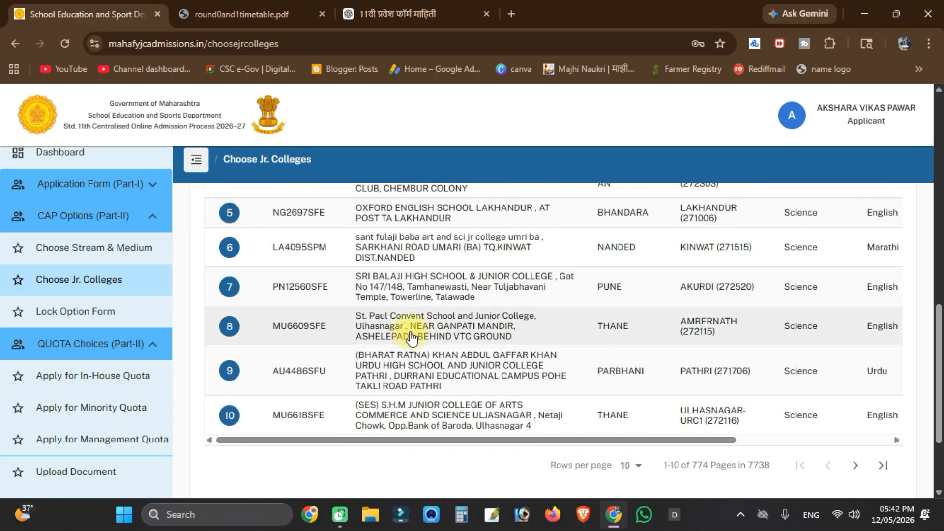